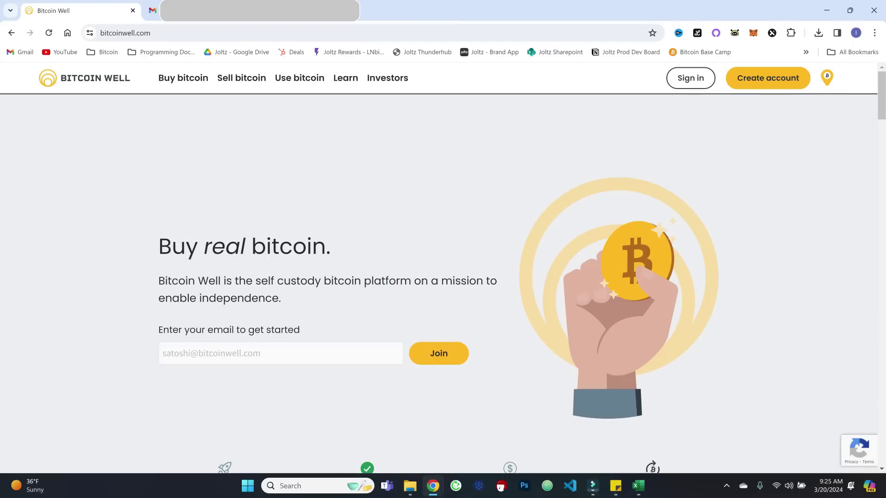
Sign up with an email and password, accept the Terms of Service, and choose welltag ragermajor
left_click(381, 354)
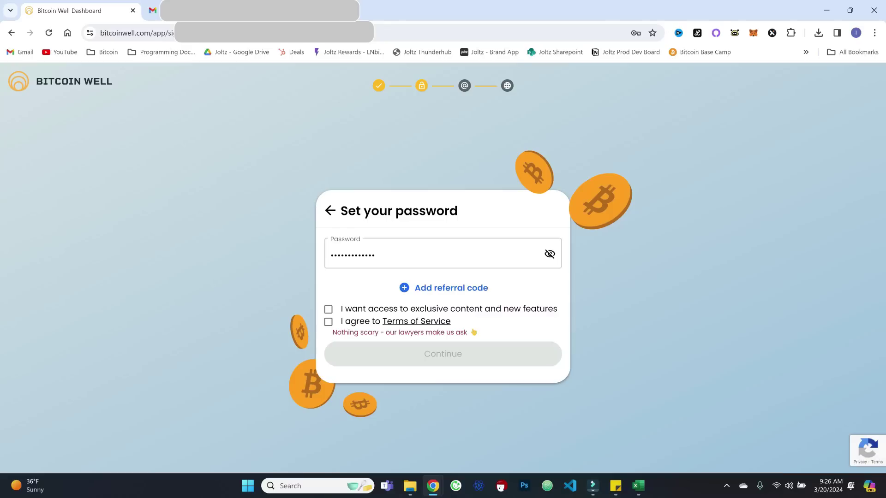
left_click(328, 322)
key("Return")
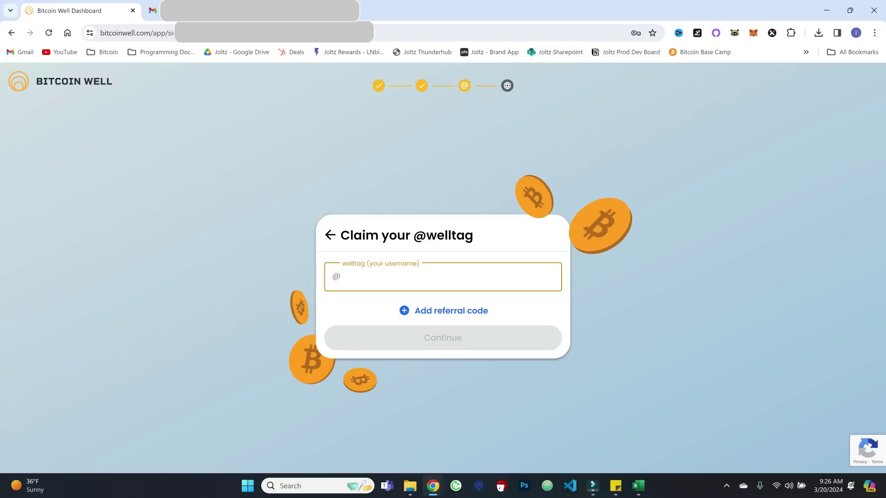
type("ra")
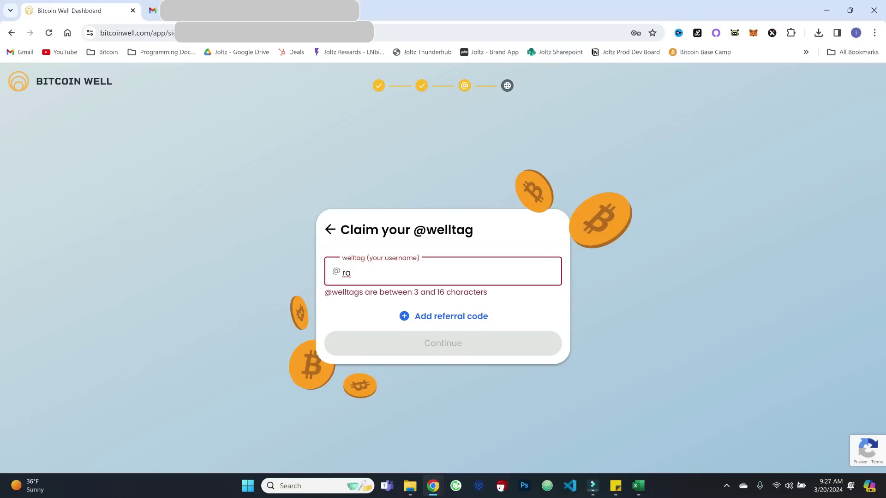
type("germajor")
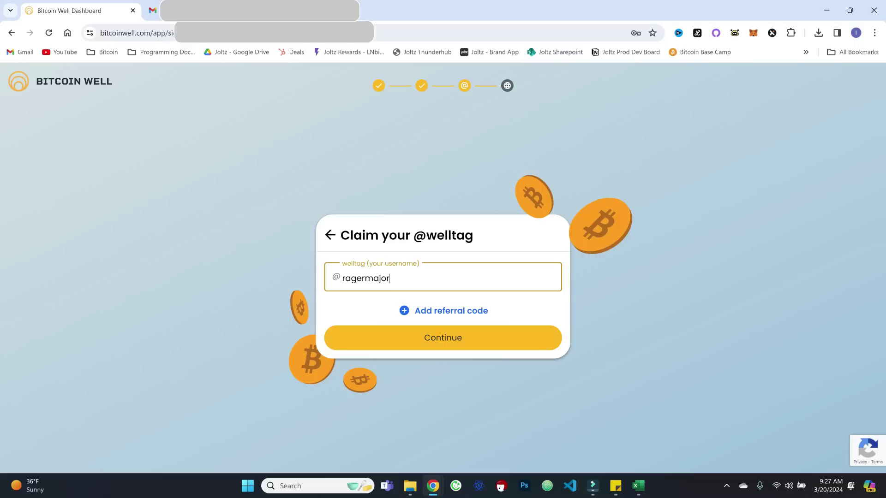
key("Return")
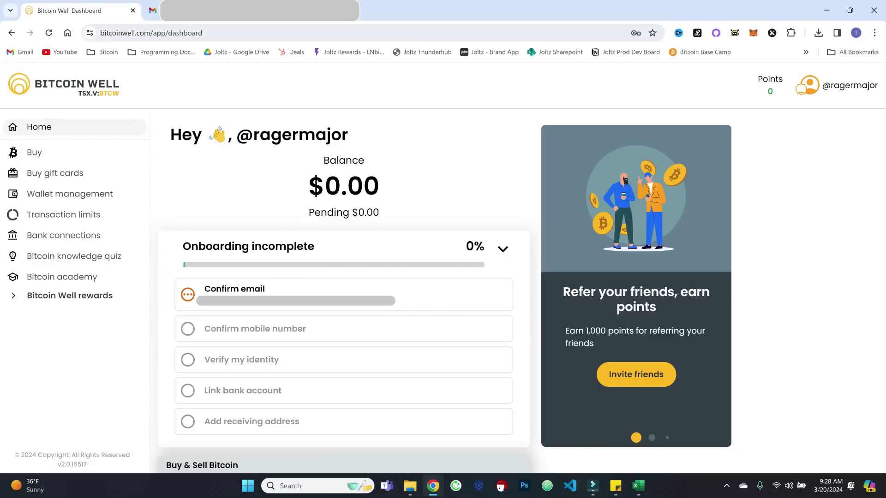
Activate the account through 'Activate my account' in the Gmail confirmation email
key("ctrl+Tab")
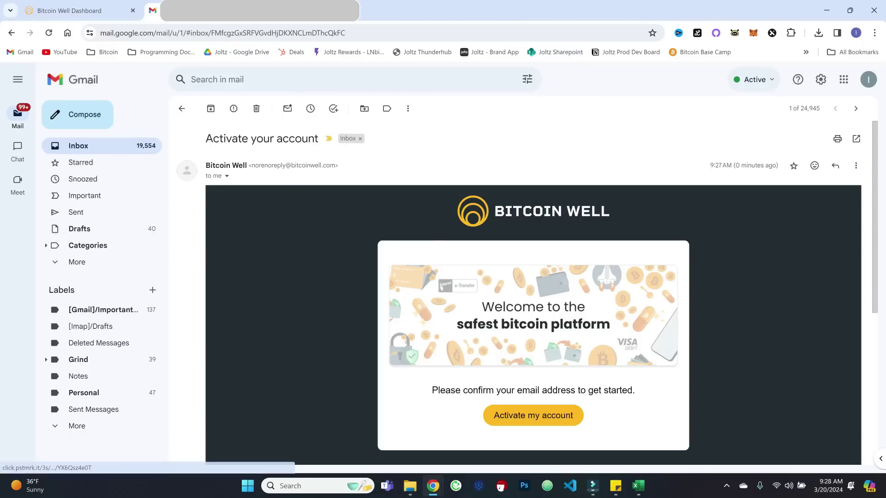
left_click(533, 415)
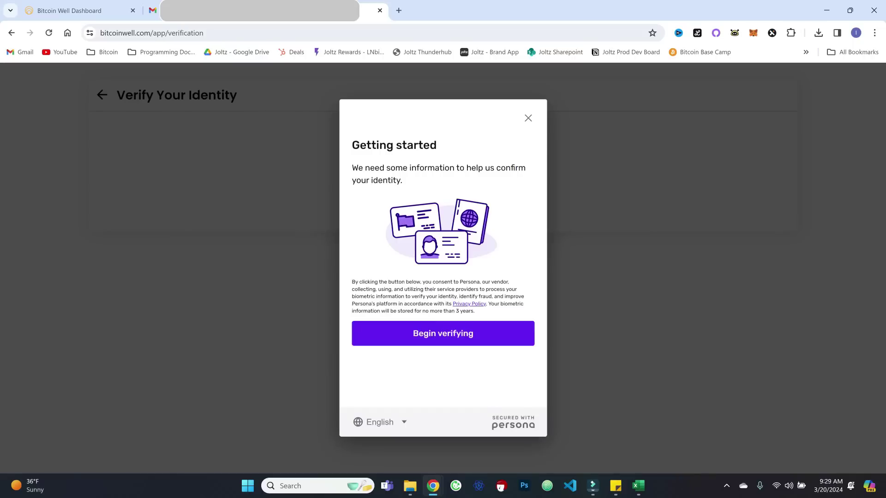
Start identity verification with a Driver License as the ID type
left_click(443, 332)
left_click(415, 249)
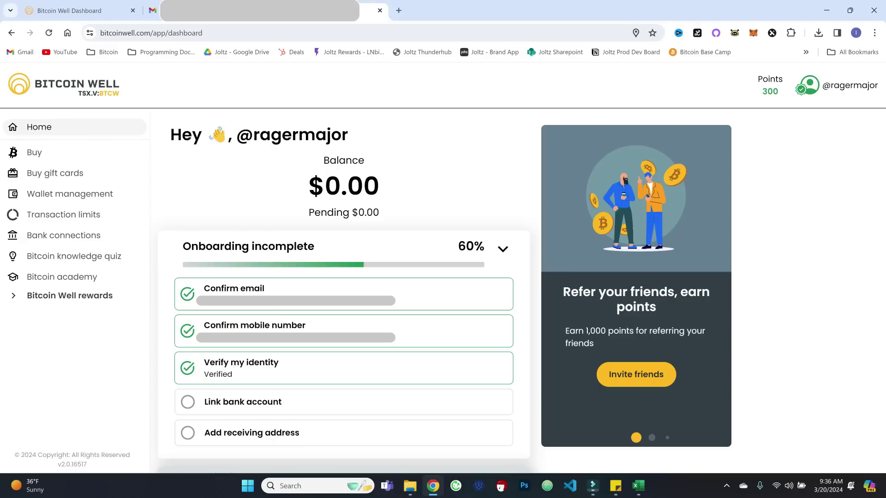
Add a bank account from Bank connections and link it through Plaid
left_click(64, 235)
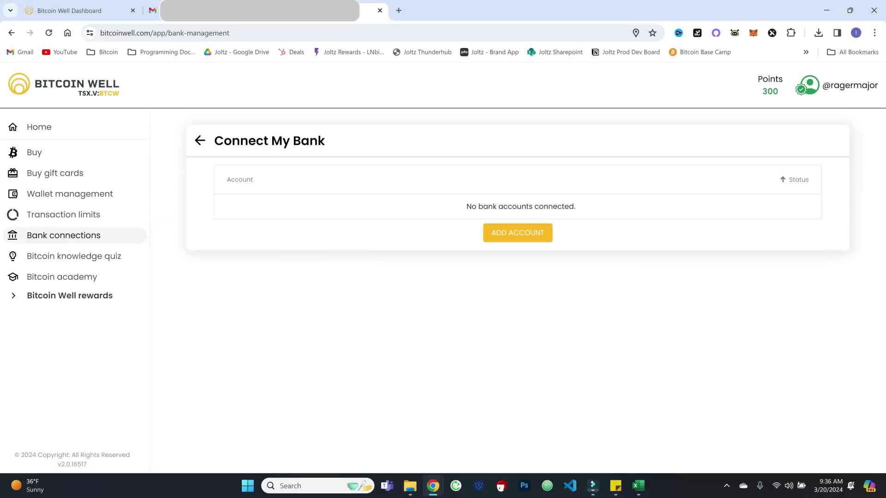
left_click(517, 232)
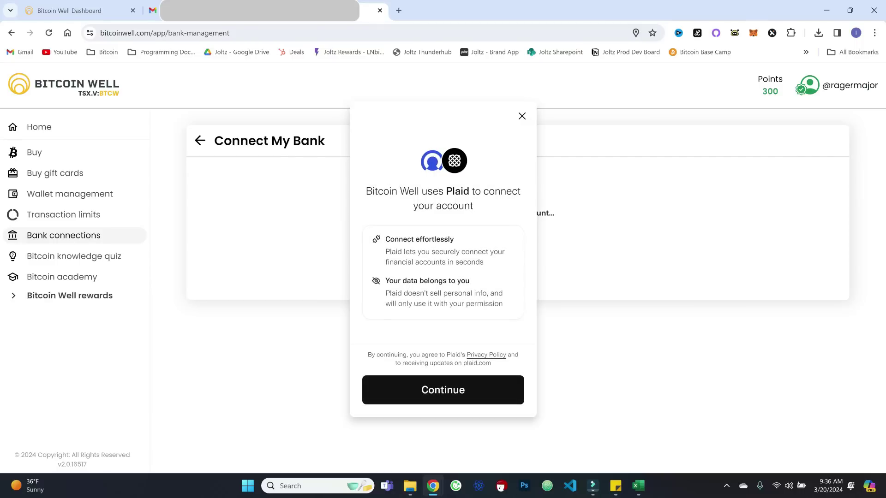
key("Return")
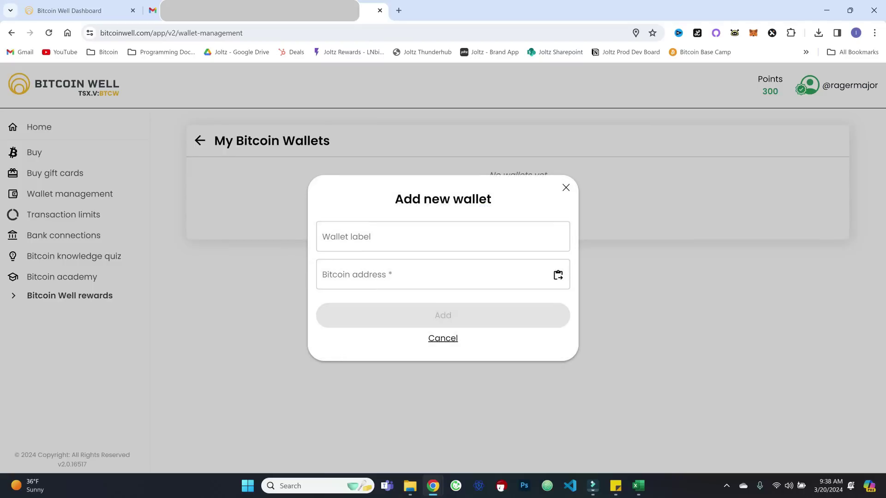
Save a new wallet labelled 'Deep Cold' with the pasted bitcoin address
left_click(442, 236)
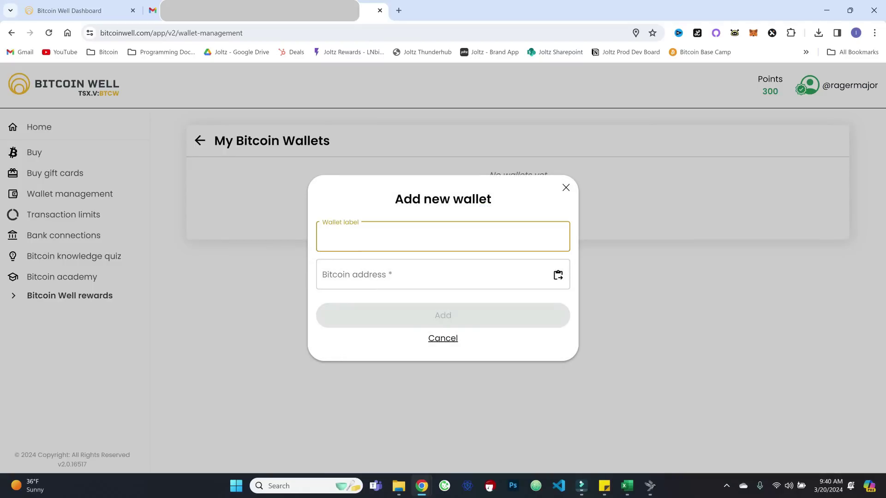
type("Deep Cold")
key("Tab")
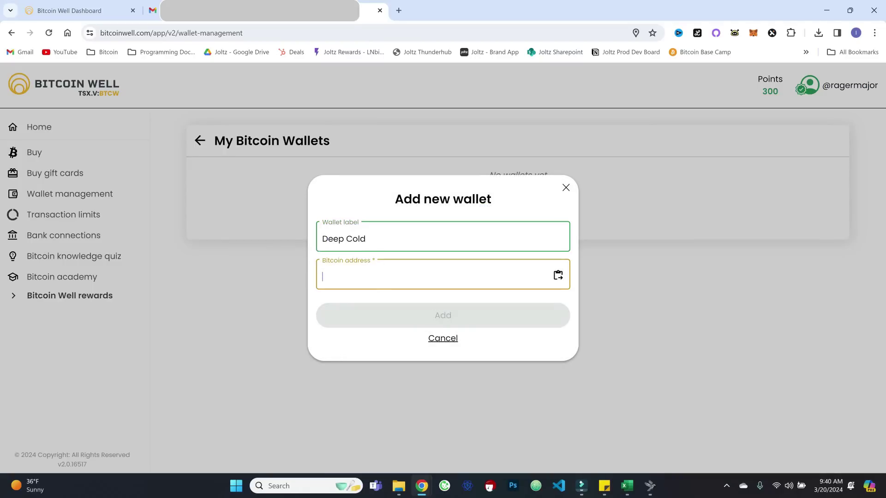
type("bc1q8hhpx3llejuvzk6jwpef2h2yc95t5hhf3jxv7n")
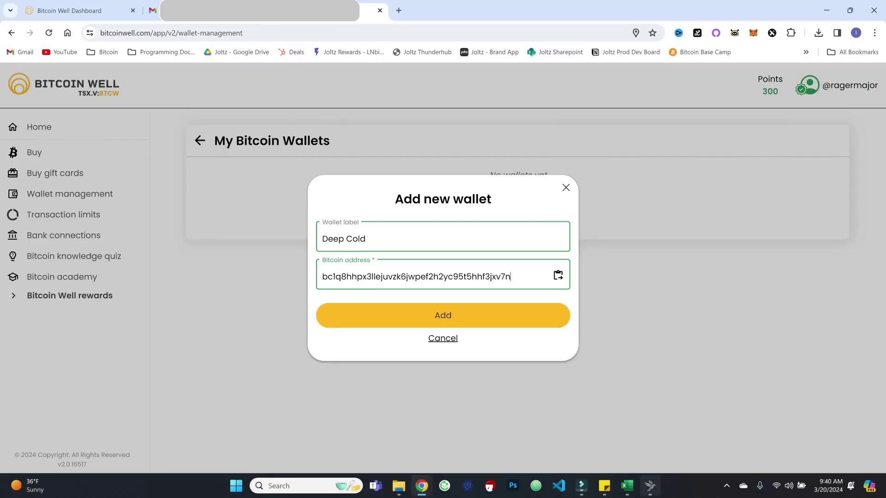
mouse_move(649, 486)
key("Return")
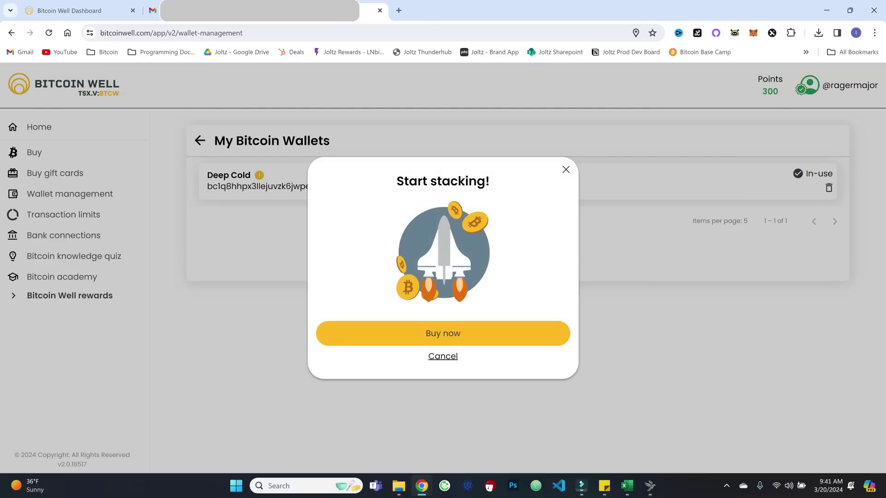
Buy $200 of bitcoin with a confirmed USD deposit from the linked bank, then return to the dashboard
left_click(430, 334)
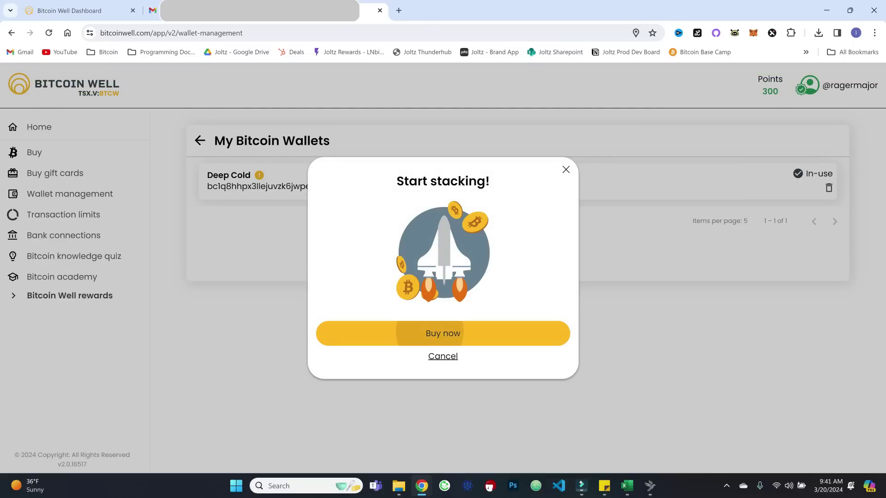
type("200")
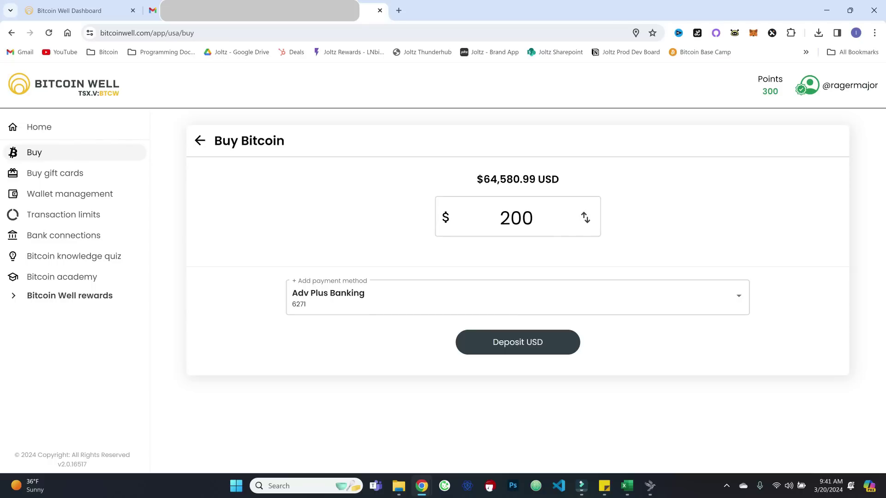
key("Return")
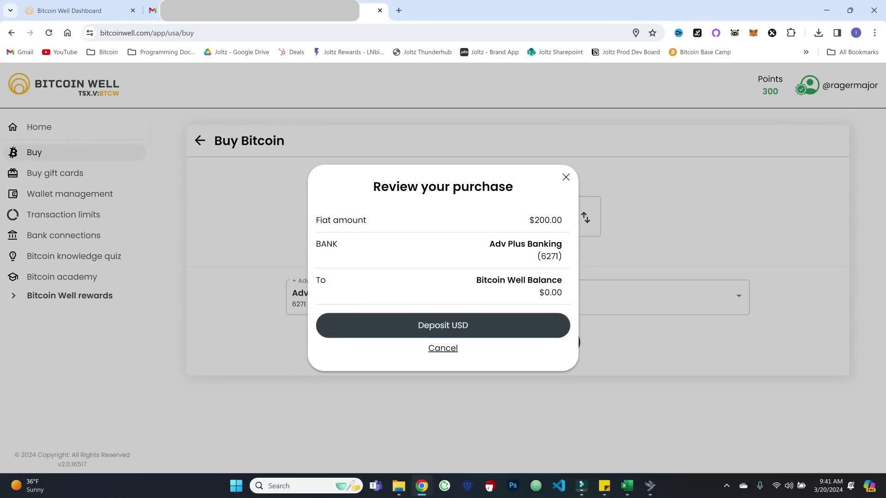
key("Return")
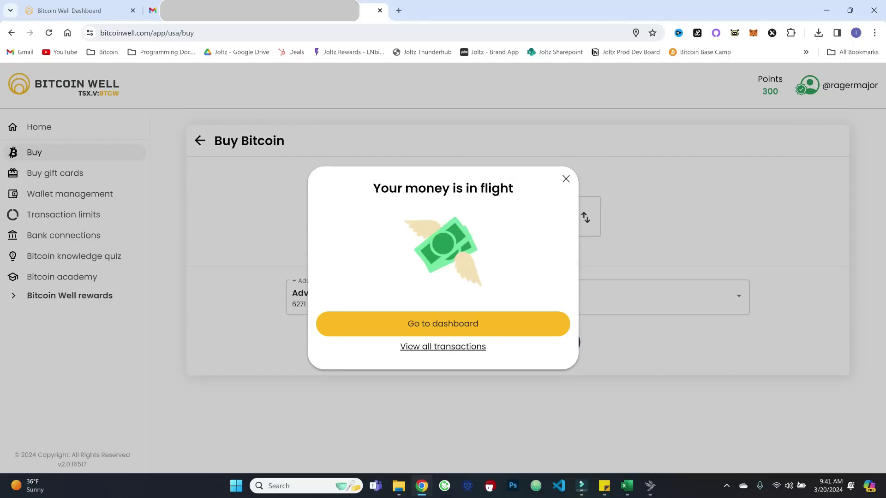
key("Return")
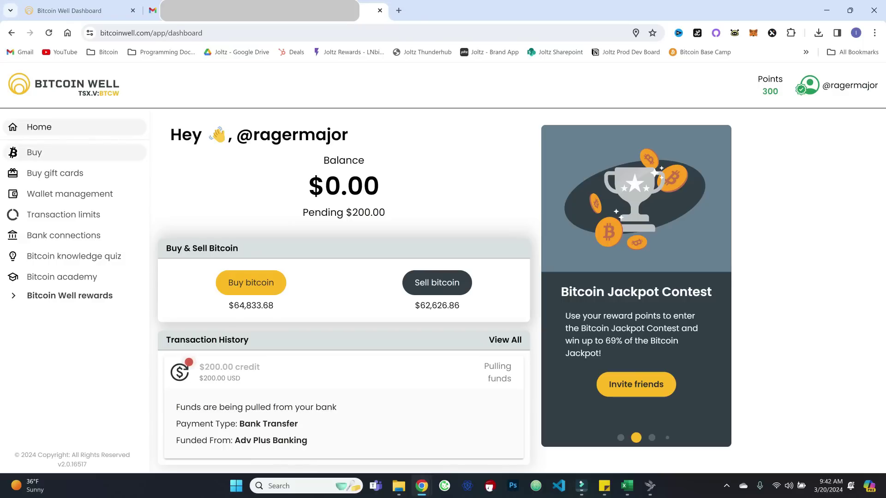
Browse Buy, Home and Buy gift cards, then view limits: $3,000 per transaction and daily, $10,000 weekly
left_click(34, 152)
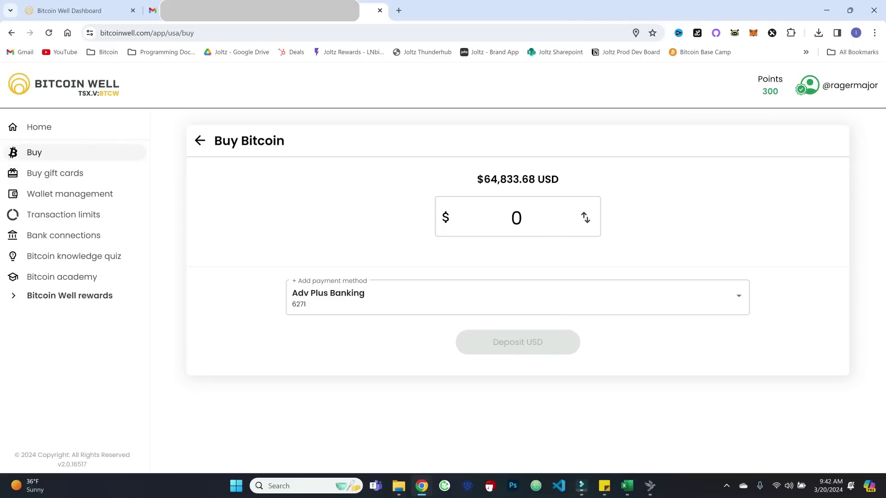
left_click(38, 127)
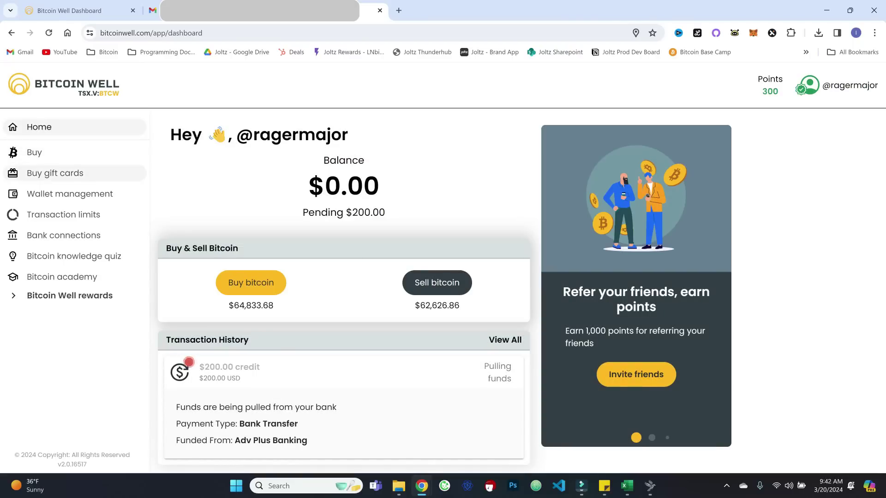
left_click(55, 173)
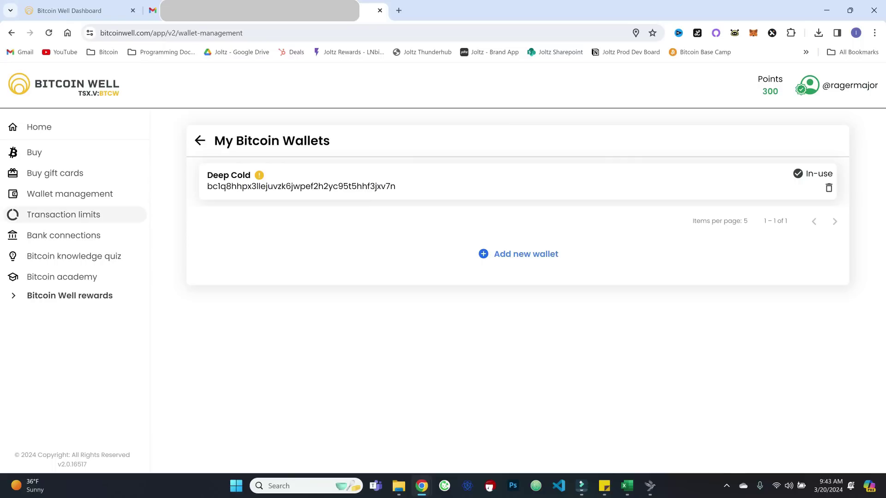
left_click(63, 214)
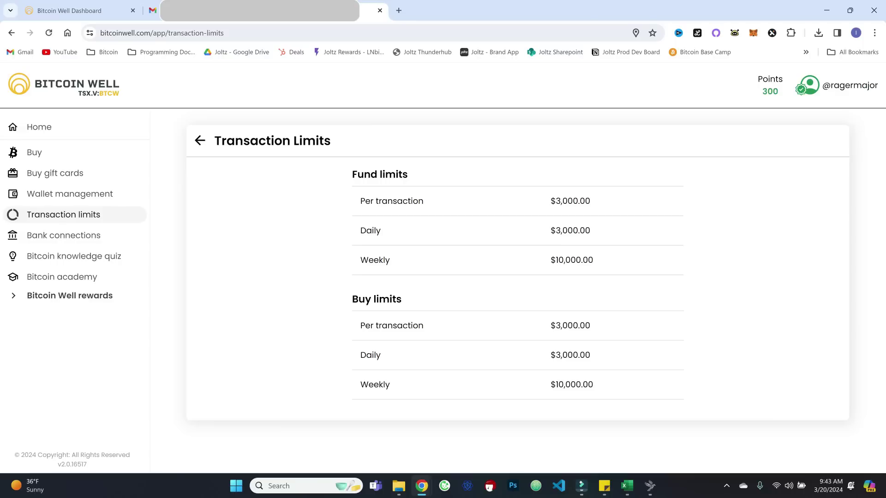
Take the Bitcoin knowledge quiz, score 10 out of 10 for 210 points, and close the results
left_click(64, 236)
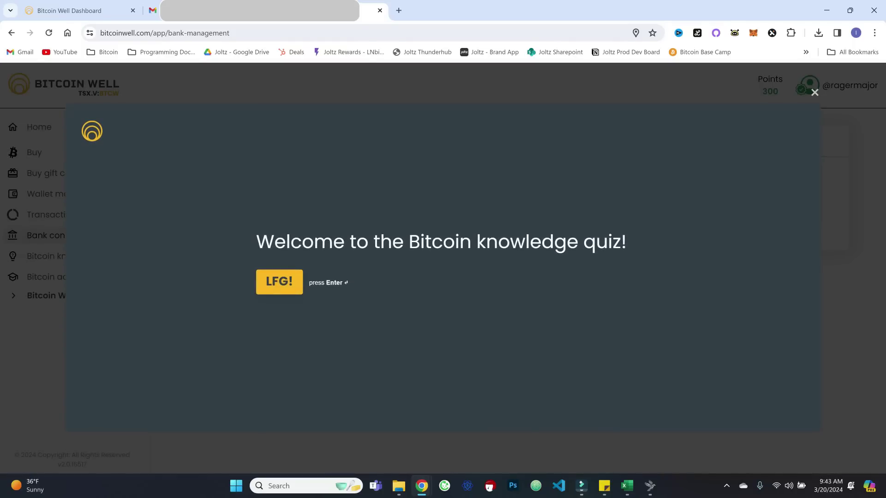
key("Return")
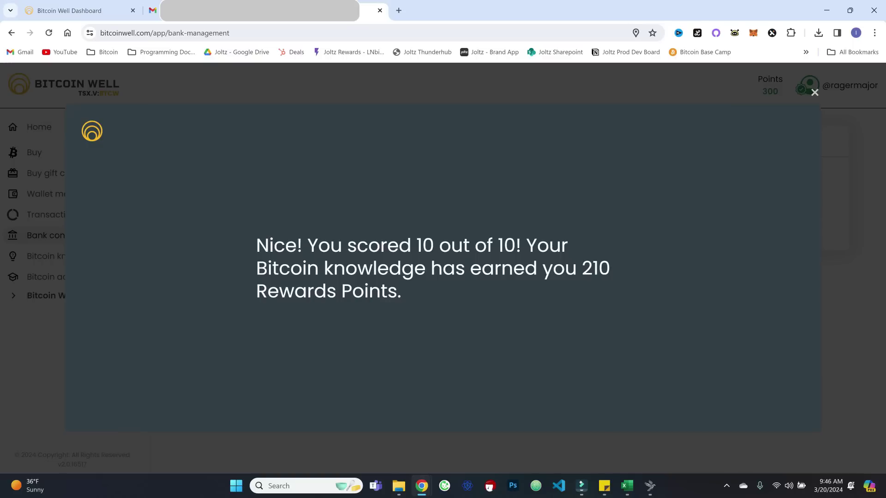
key("Escape")
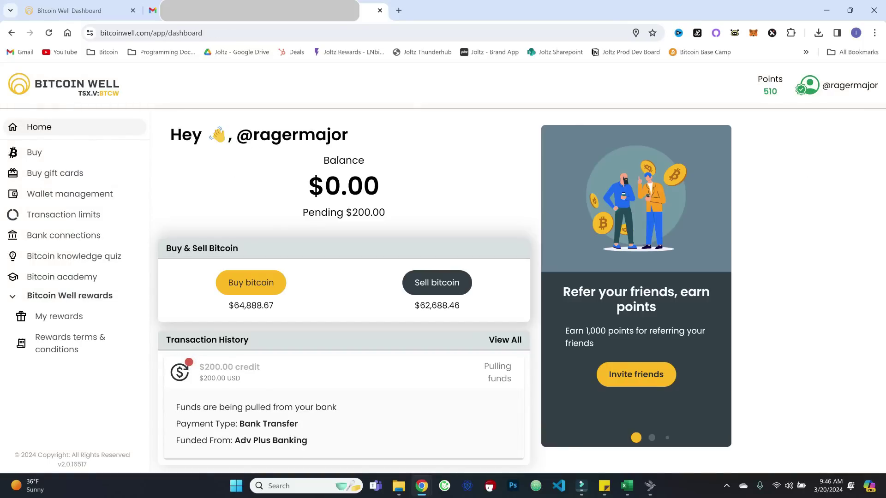
Go to My rewards, switch to Redeem, and bring up the 210-point one-entry Bitcoin Jackpot
left_click(59, 316)
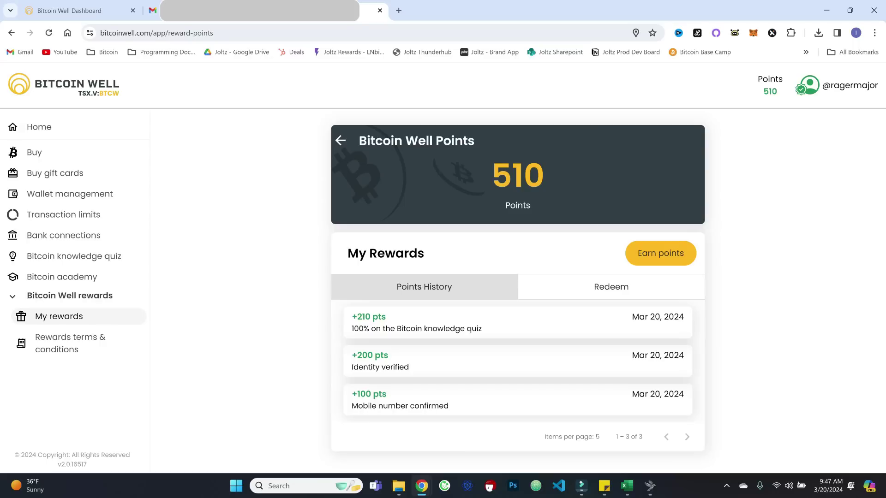
left_click(611, 287)
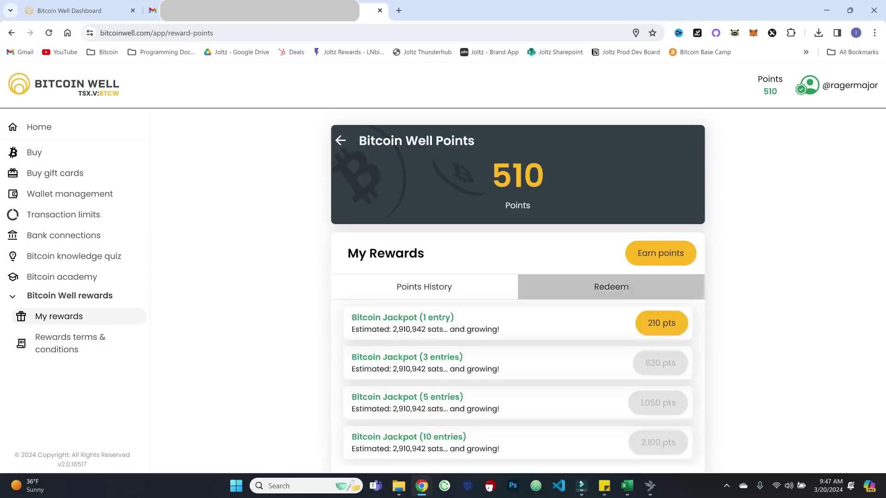
scroll(518, 290, "down", 1)
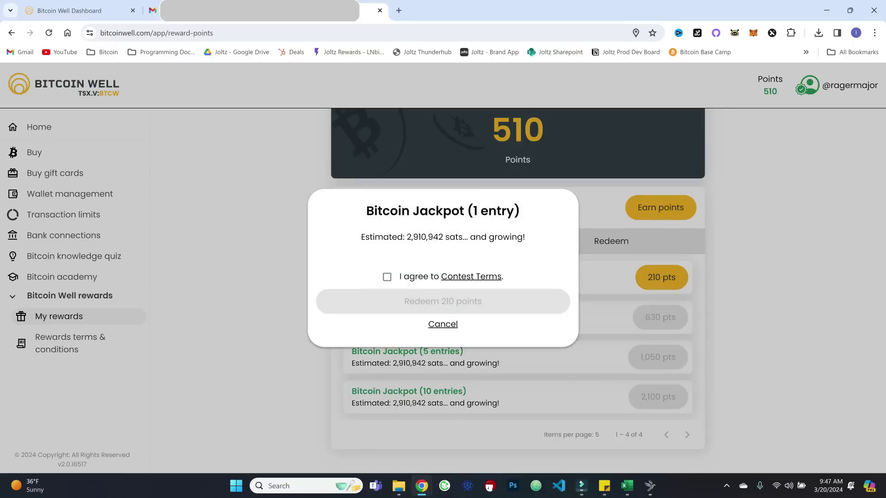
Accept the Contest Terms and redeem two 210-point Bitcoin Jackpot entries, then check and close Earn points
left_click(387, 276)
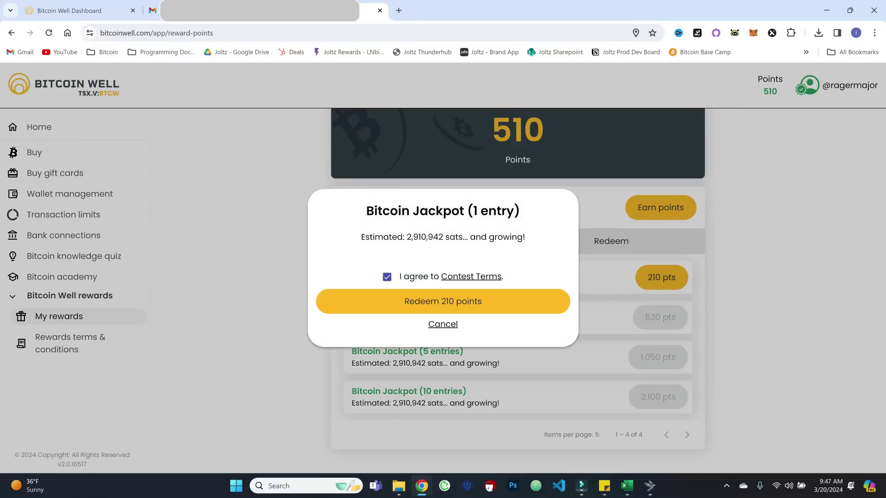
left_click(401, 301)
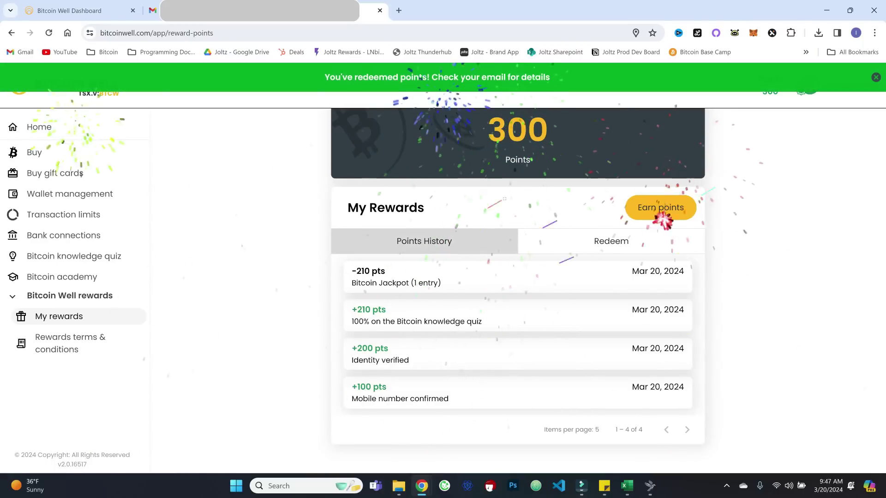
left_click(611, 241)
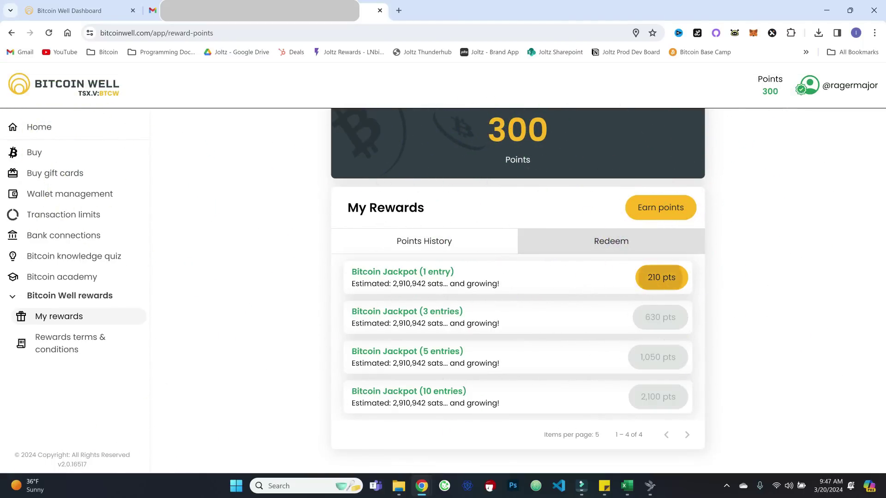
left_click(662, 277)
left_click(387, 277)
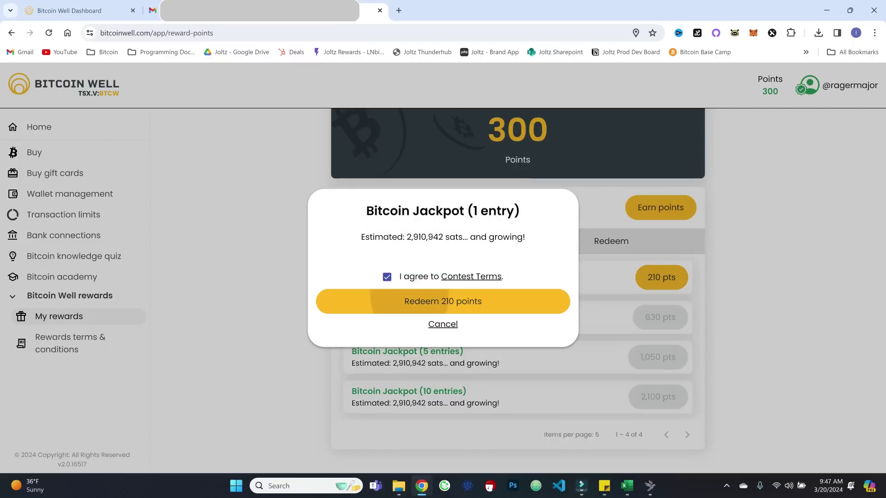
left_click(443, 301)
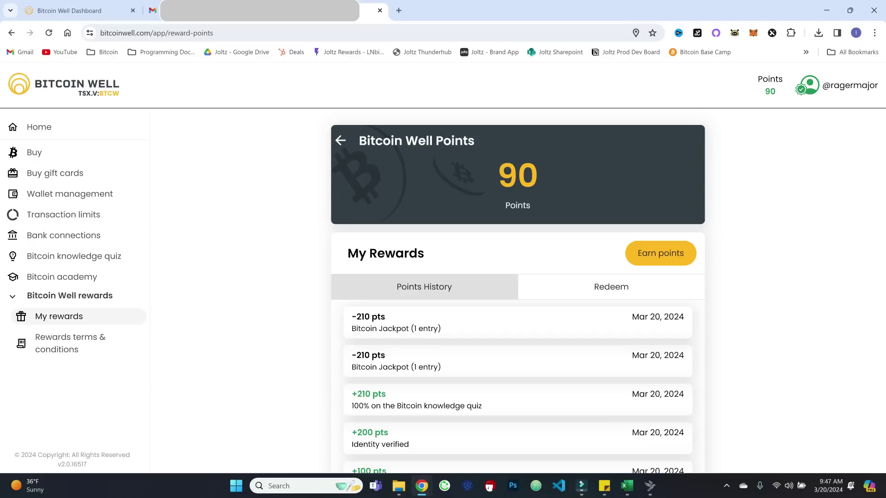
left_click(660, 254)
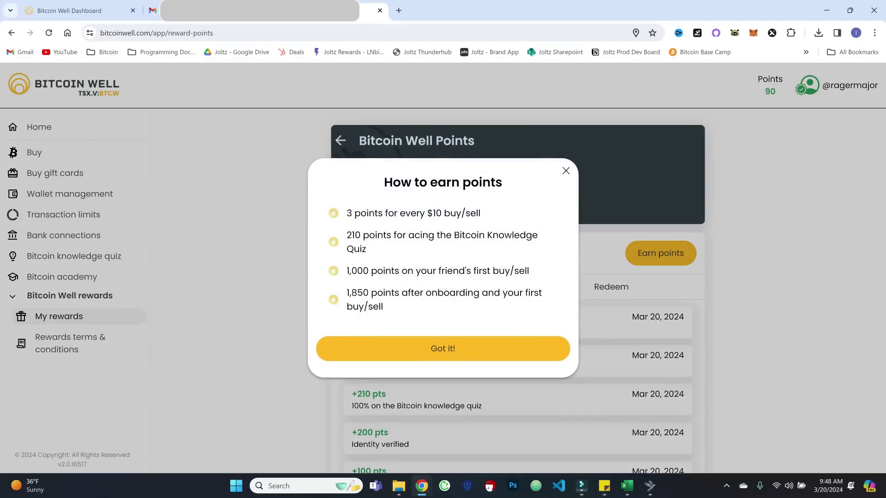
left_click(436, 349)
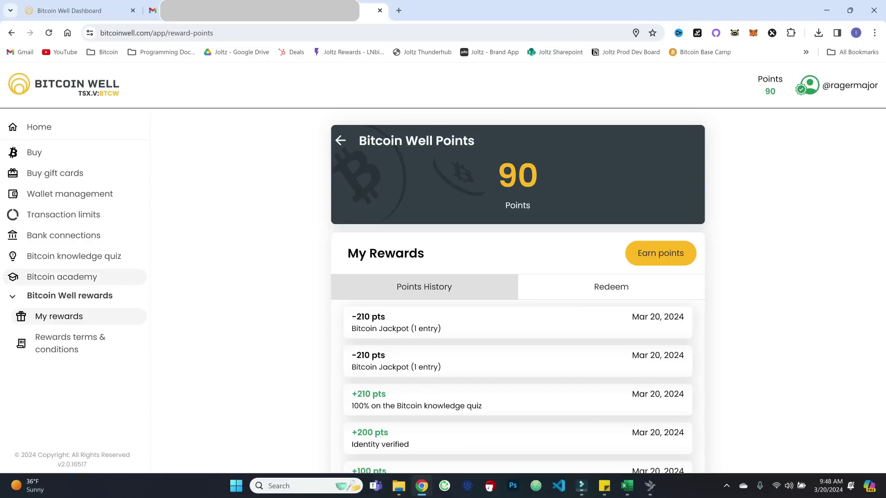
Check the Refer Your Friends page (0 friends referred), then go back to the dashboard
left_click(39, 127)
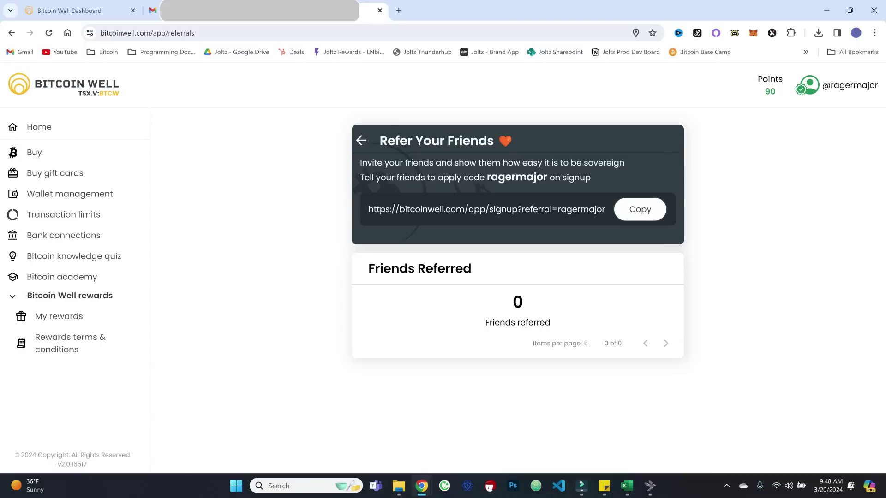
key("alt+Left")
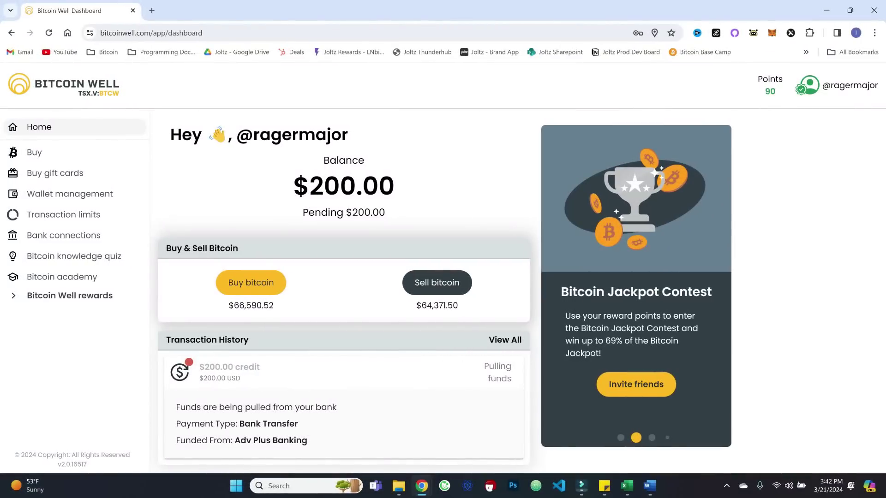
Start a $200 bitcoin buy from the Bitcoin Well Balance to the Deep Cold wallet
left_click(251, 282)
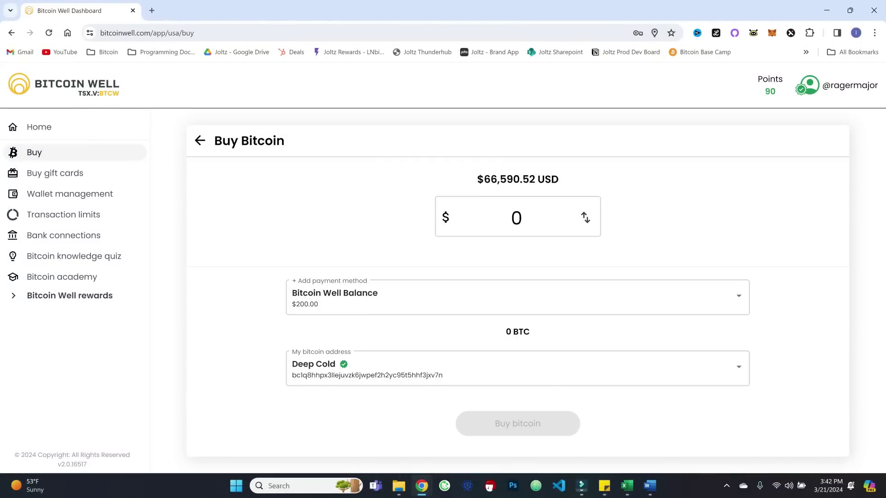
left_click(517, 217)
type("200")
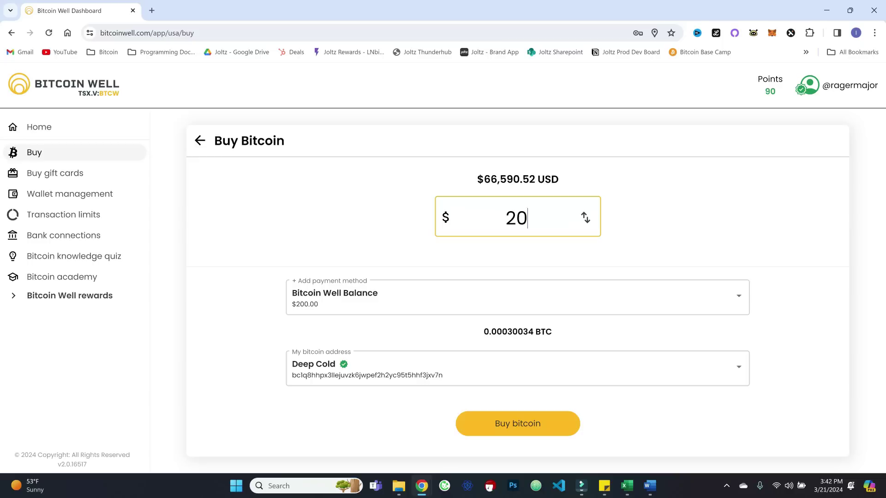
key("Tab")
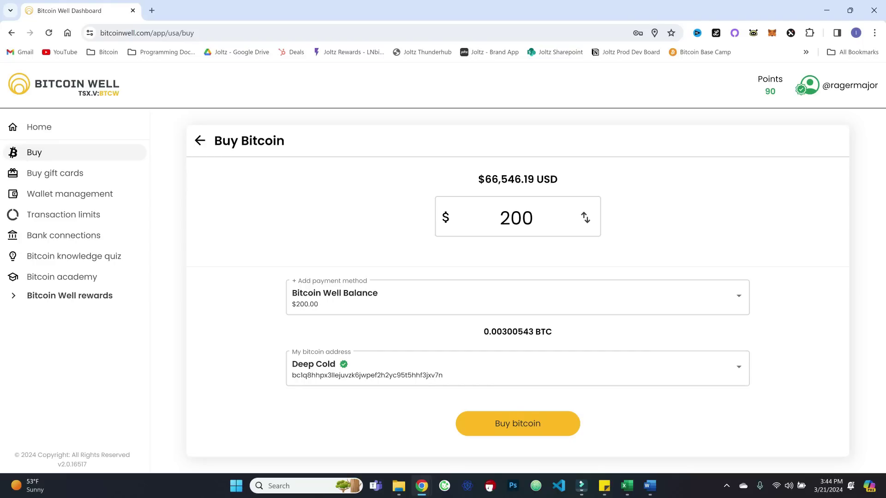
Review and confirm the $200 purchase of 0.00300543 BTC
left_click(518, 423)
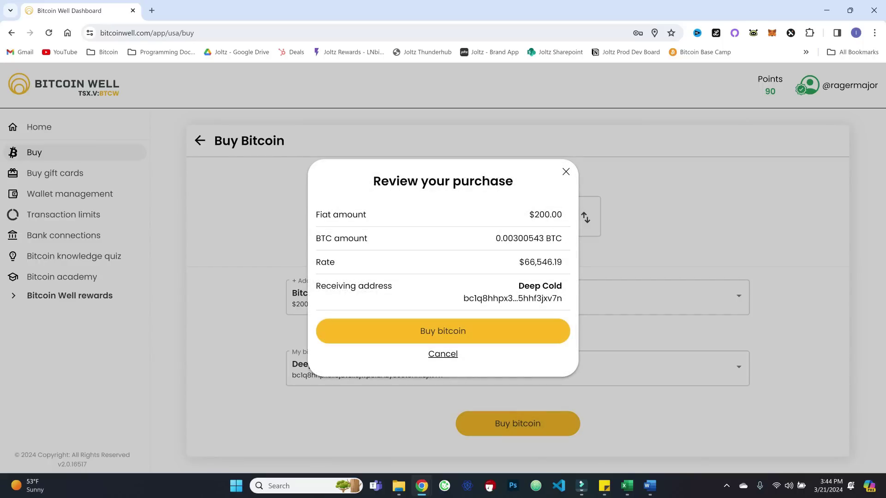
left_click(412, 330)
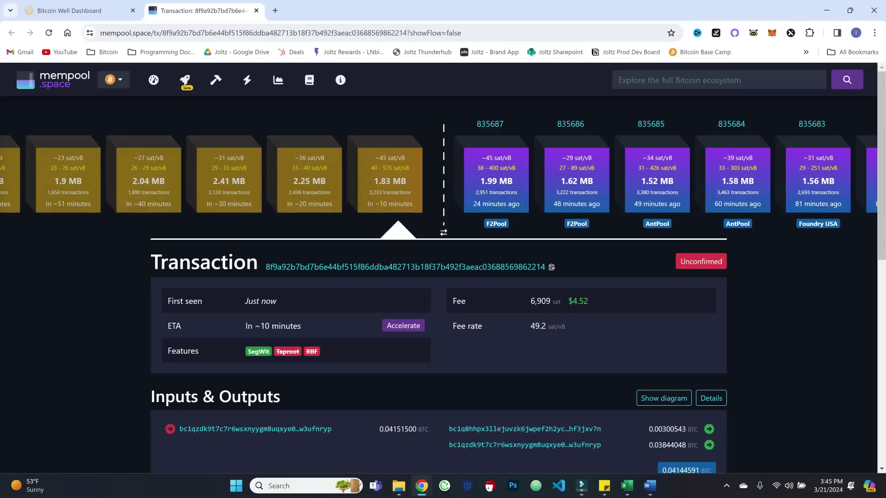
Return to the Bitcoin Well dashboard showing $200.00 pending and the 0.00300543 BTC buy
key("ctrl+1")
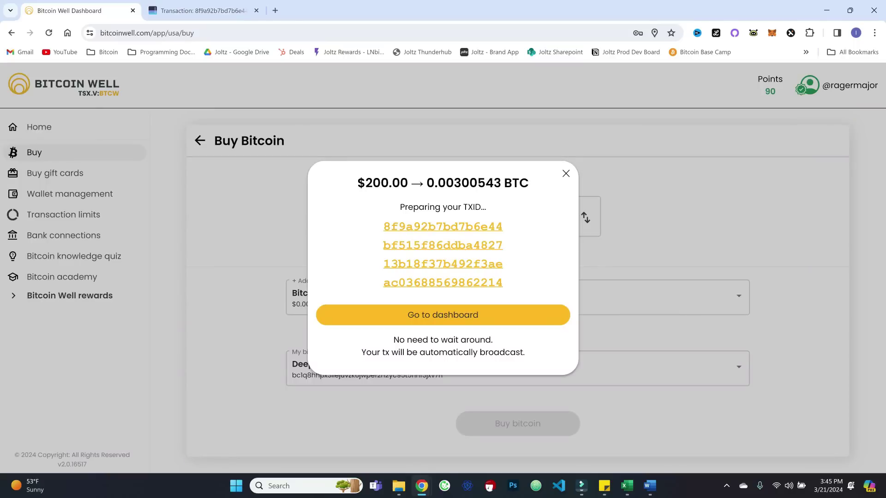
key("Return")
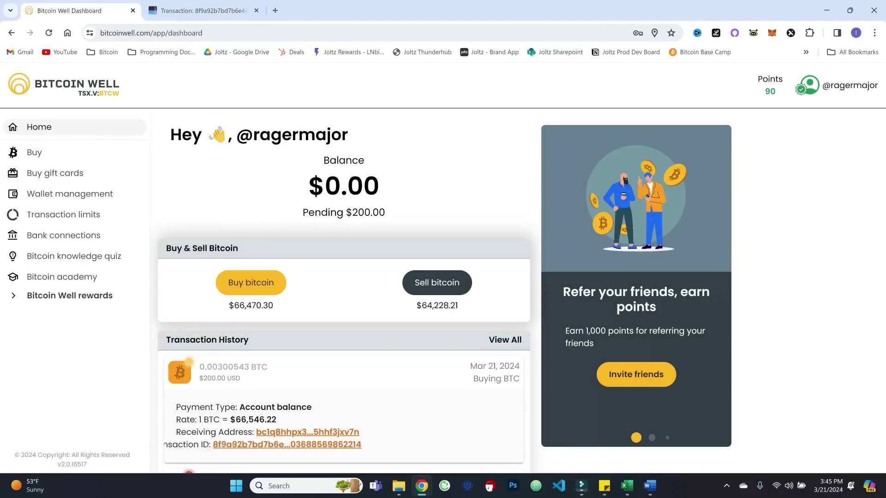